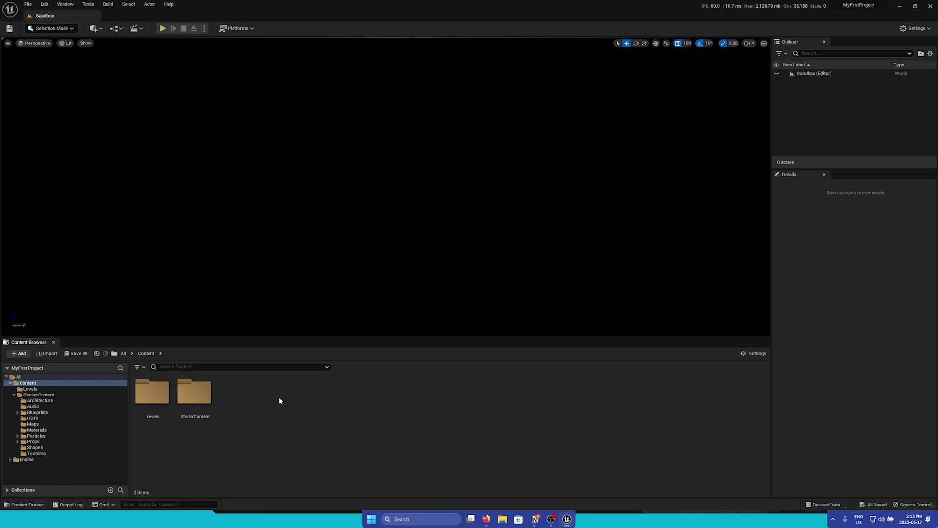
# Step: Browse the available feature and content packs, then close the browser without adding any
pyautogui.click(20, 353)
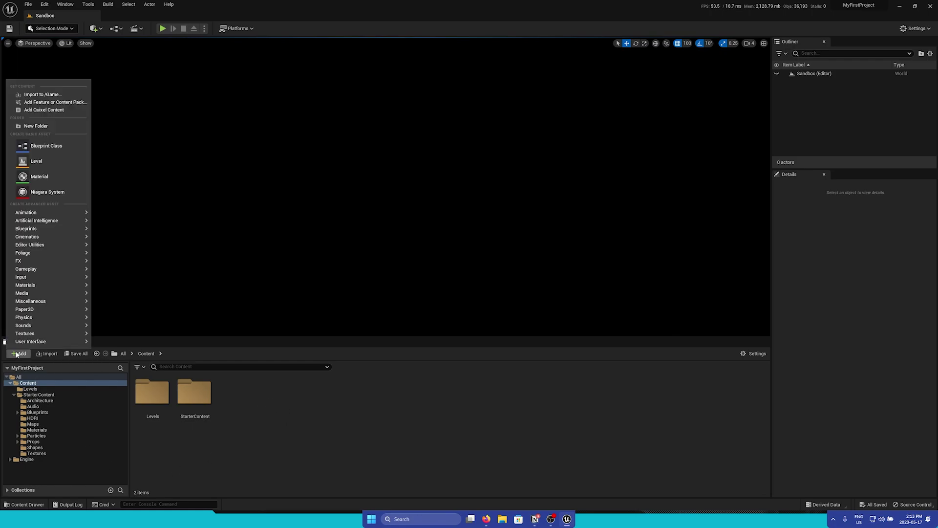
pyautogui.click(61, 102)
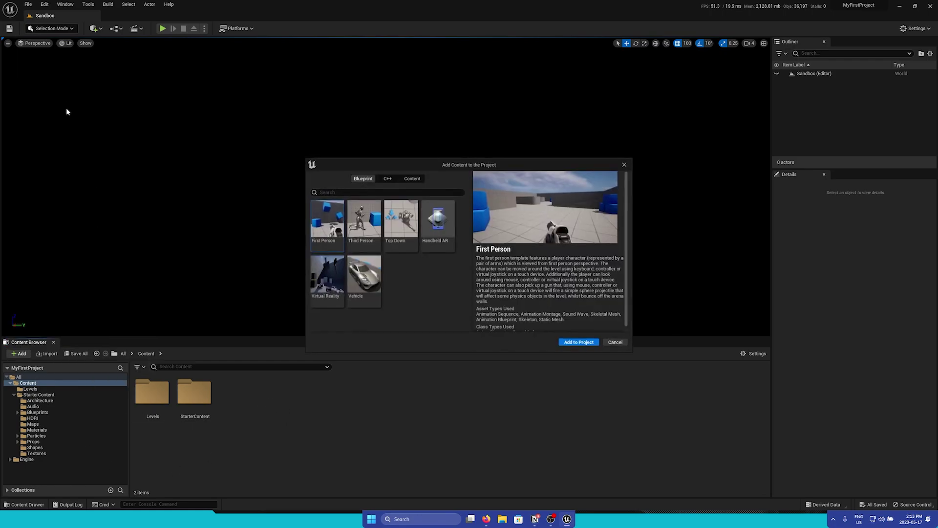
pyautogui.click(412, 178)
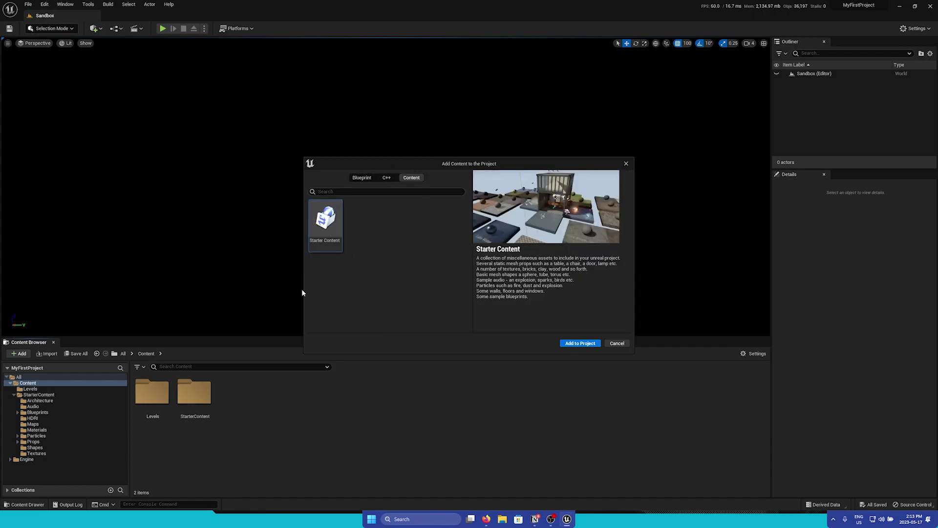
pyautogui.click(612, 344)
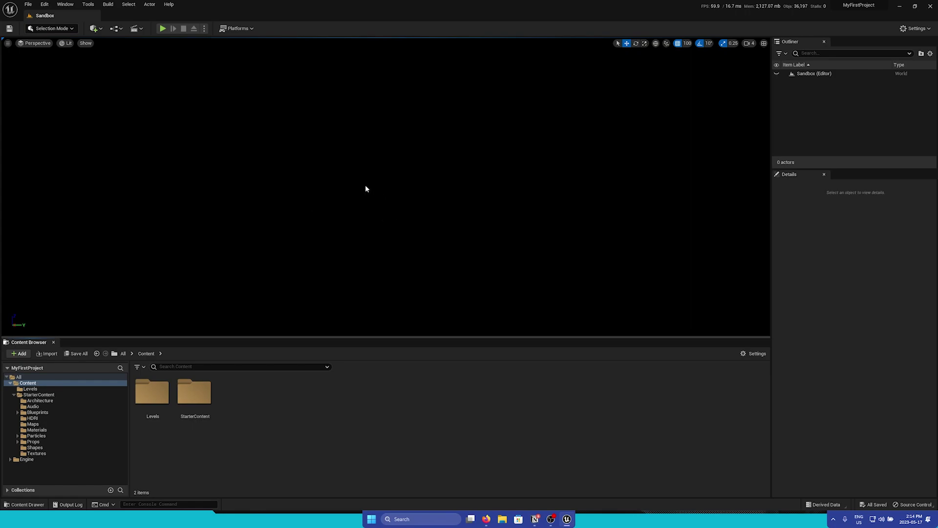
# Step: Use the Env. Light Mixer to add a sun light, sky atmosphere, volumetric clouds and height fog
pyautogui.click(65, 4)
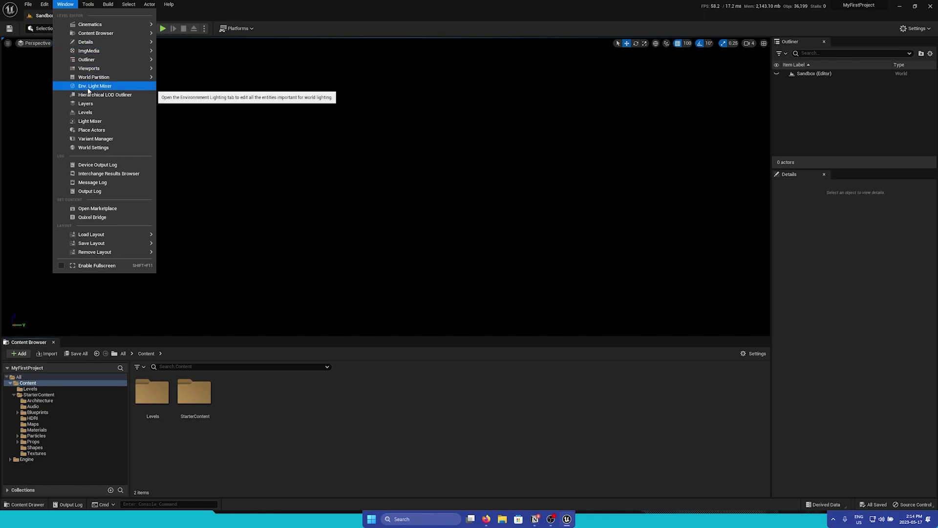
pyautogui.click(89, 87)
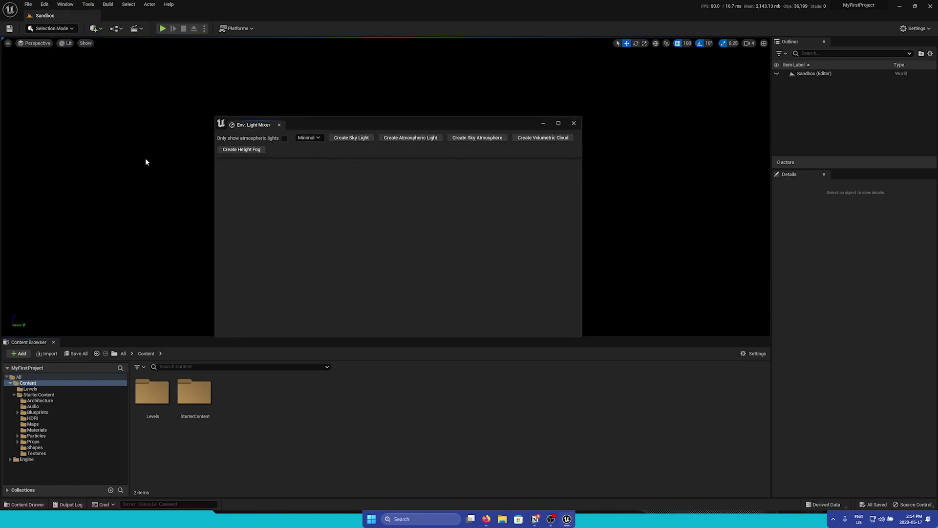
pyautogui.click(315, 139)
pyautogui.click(403, 165)
pyautogui.click(357, 141)
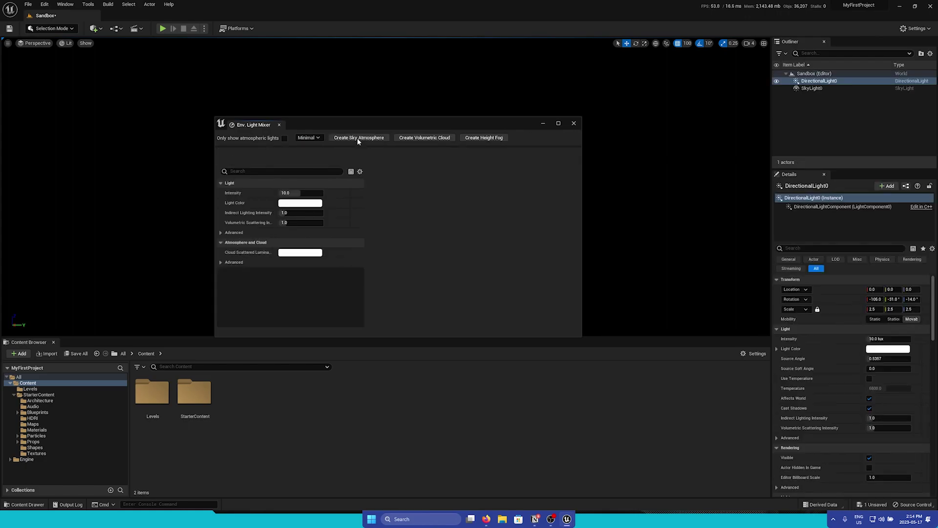
pyautogui.click(358, 141)
pyautogui.click(358, 141)
pyautogui.click(359, 142)
pyautogui.click(358, 141)
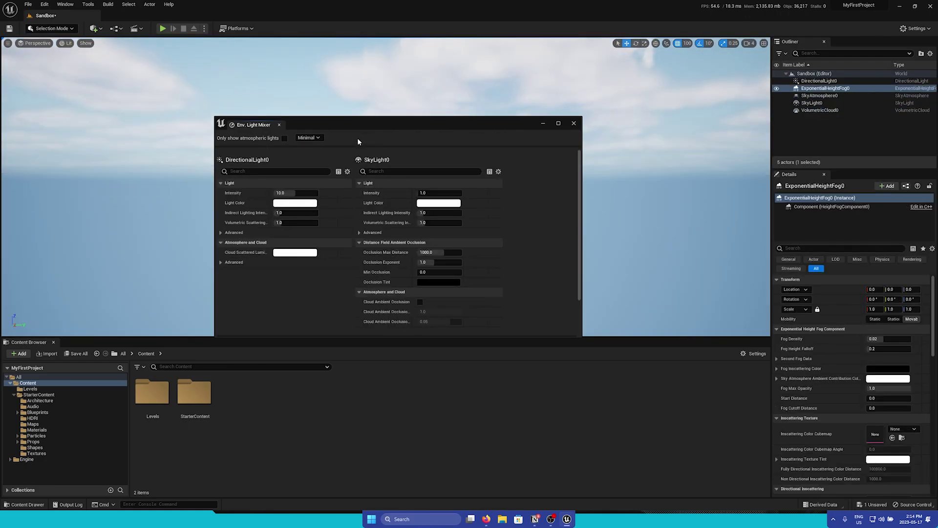
pyautogui.click(574, 124)
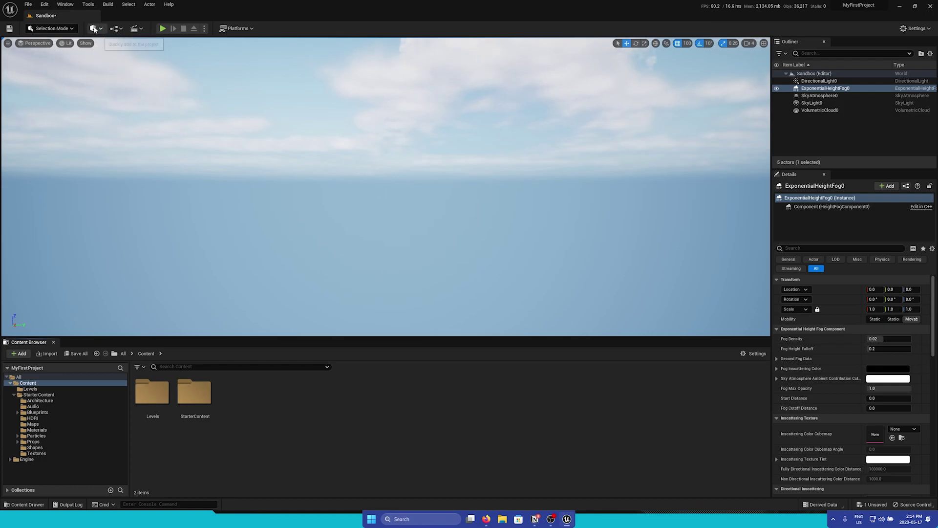
# Step: Place a Plane shape from Quick Add and reset its location to 0, 0, 0
pyautogui.click(94, 29)
pyautogui.moveTo(118, 105)
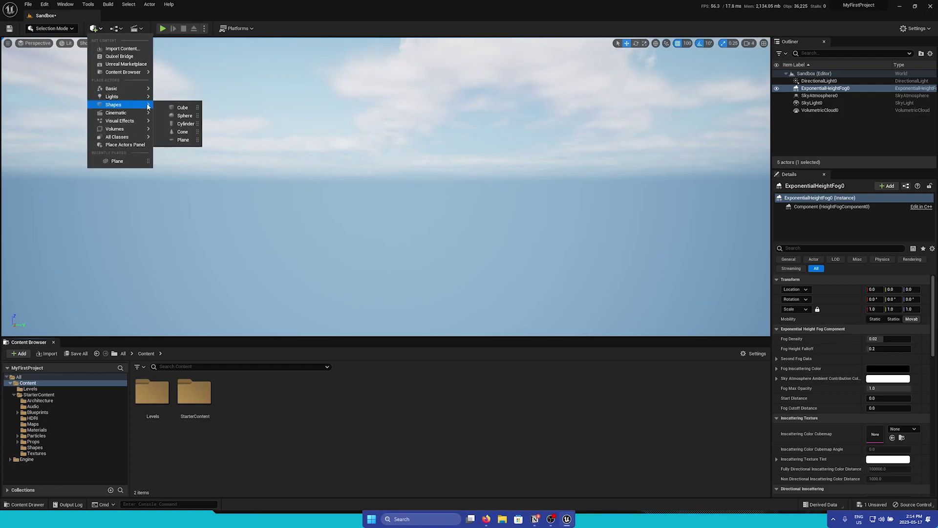
pyautogui.click(179, 140)
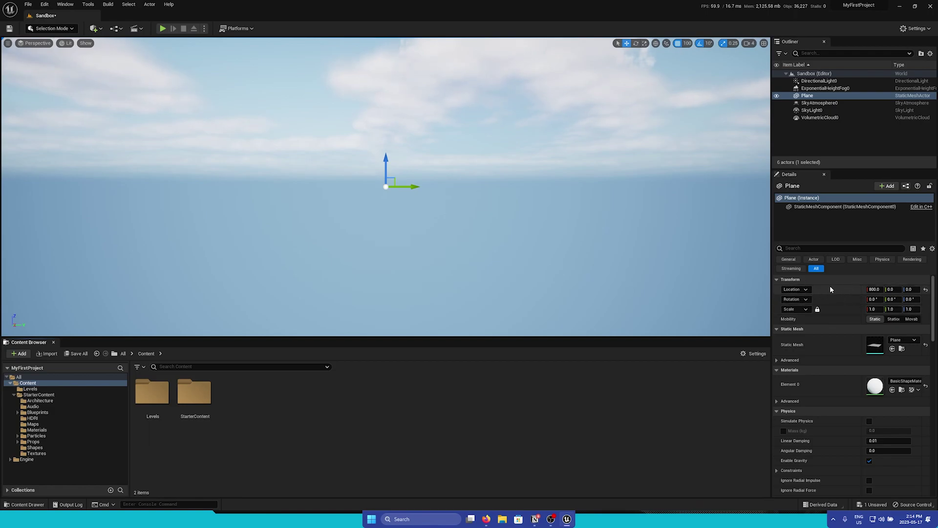
pyautogui.click(924, 290)
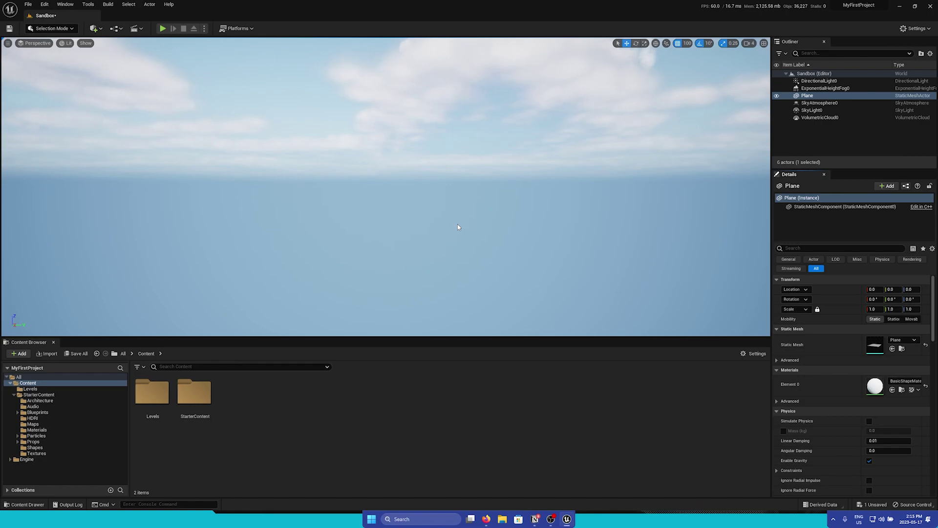
# Step: Select Plane in the Outliner and focus the viewport on it, moving the camera closer
pyautogui.click(812, 96)
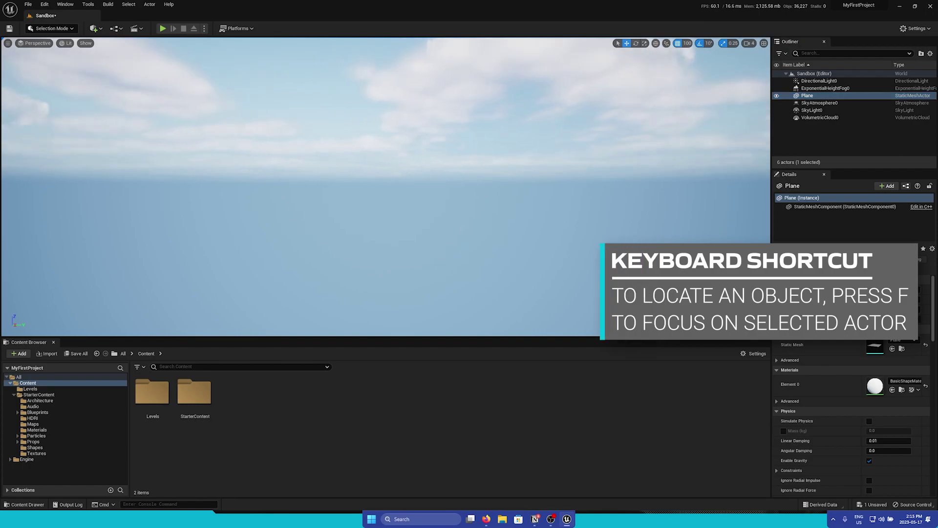
pyautogui.press('f')
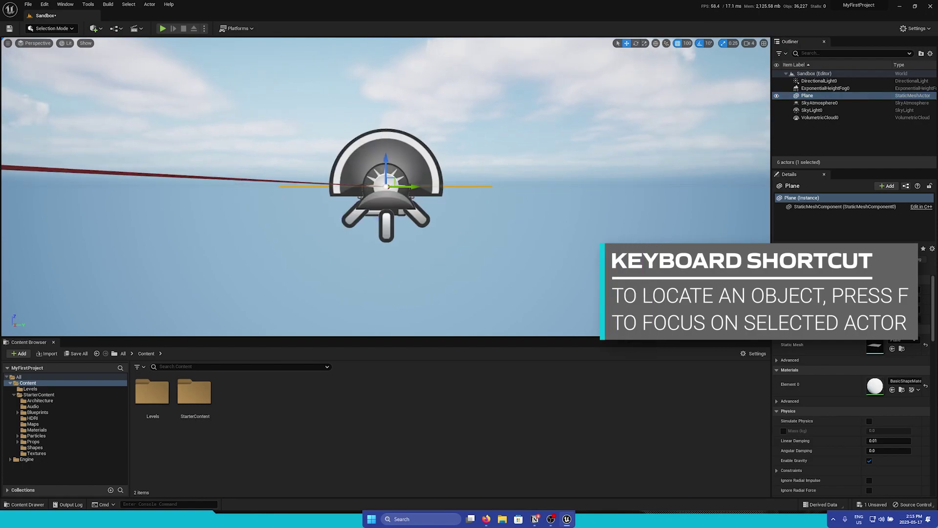
pyautogui.press('f')
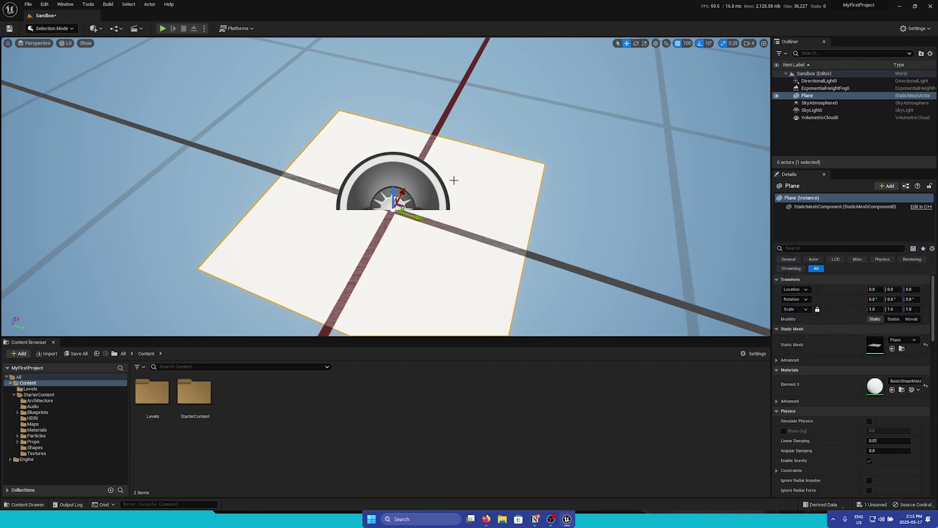
# Step: Lock the scale and set the Plane to 12.0 on all axes, then view it low across the floor
pyautogui.click(819, 310)
pyautogui.click(879, 309)
pyautogui.write('12')
pyautogui.press('Return')
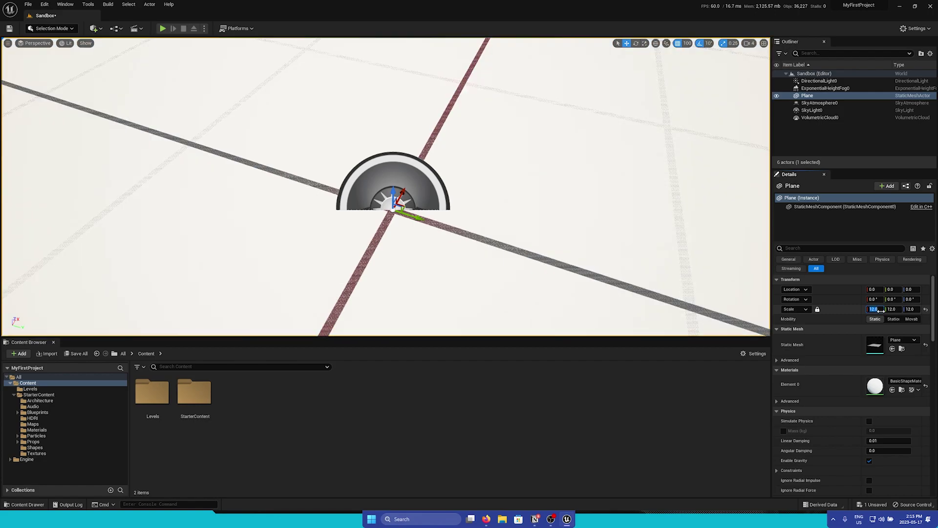
pyautogui.moveTo(645, 228); pyautogui.dragTo(645, 195, button='right')
pyautogui.press('f')
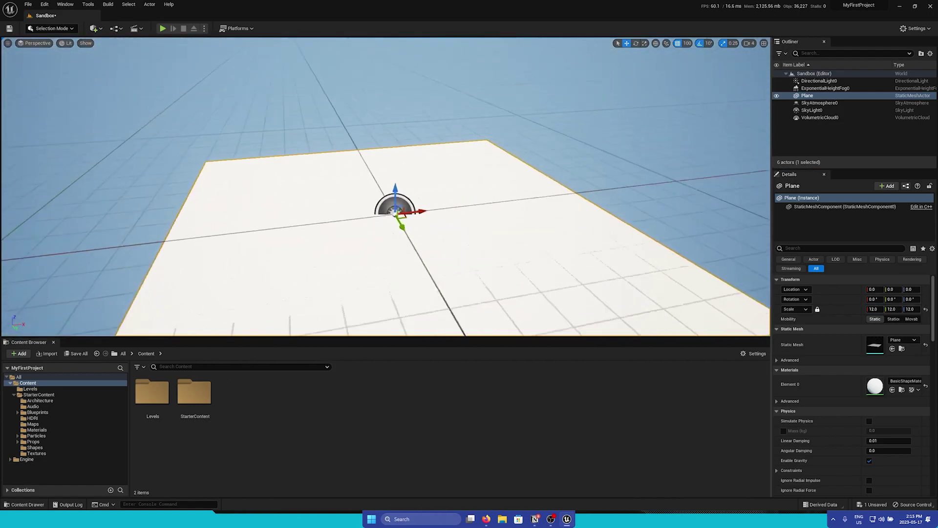
pyautogui.keyDown('alt'); pyautogui.moveTo(496, 225); pyautogui.dragTo(497, 196); pyautogui.keyUp('alt')
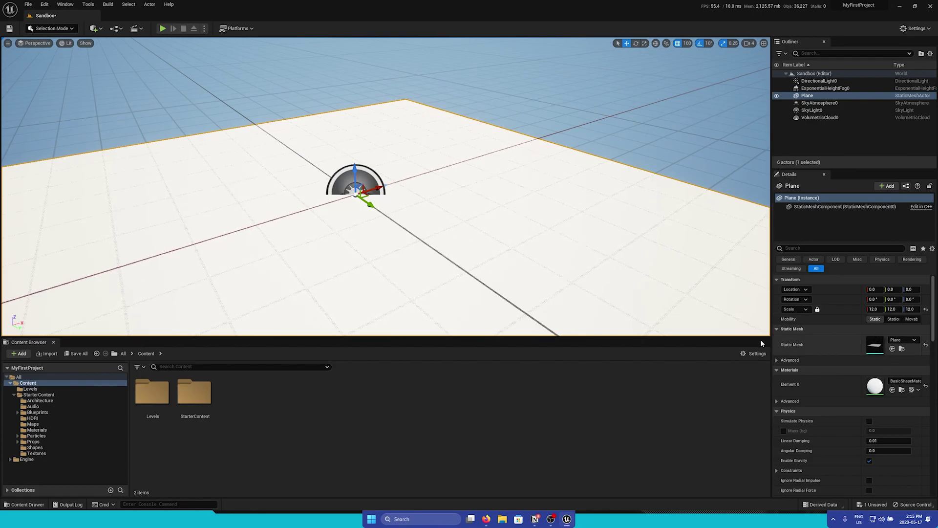
pyautogui.doubleClick(874, 346)
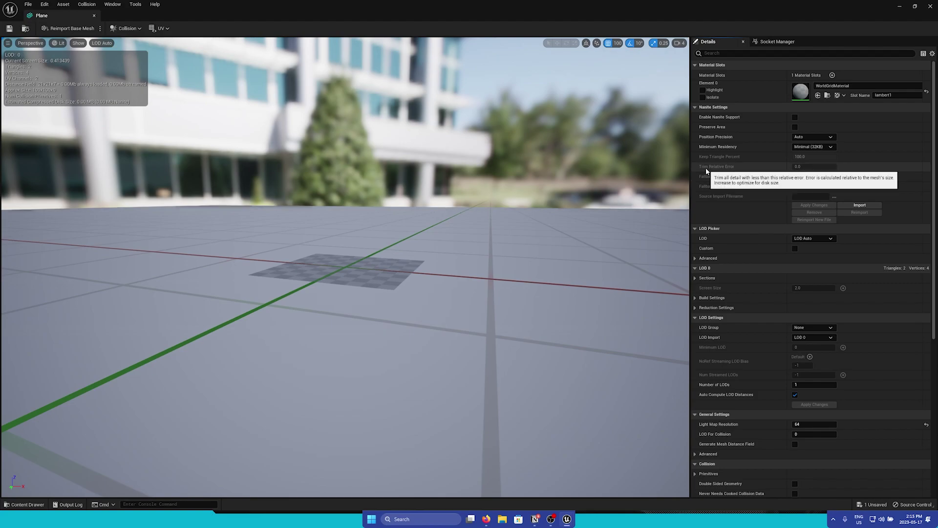
pyautogui.scroll(-5, 926, 127)
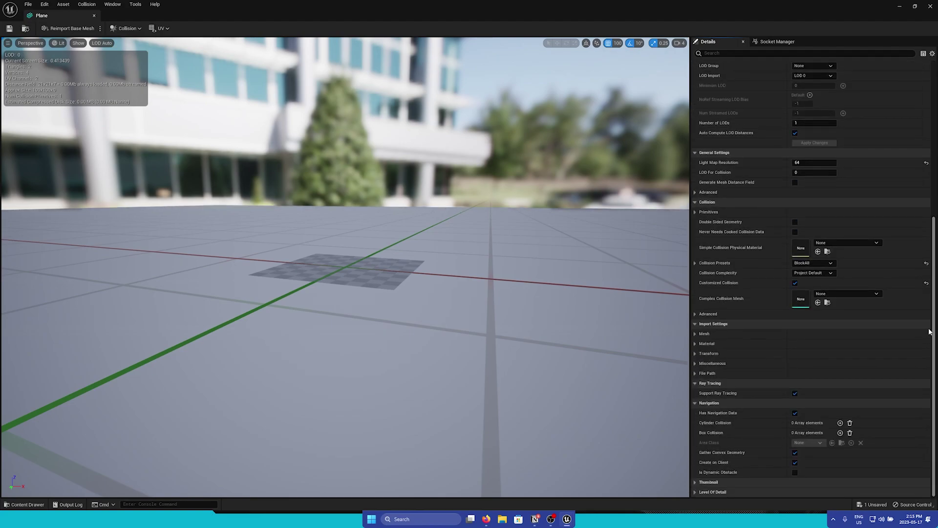
pyautogui.scroll(3, 928, 132)
pyautogui.scroll(2, 928, 132)
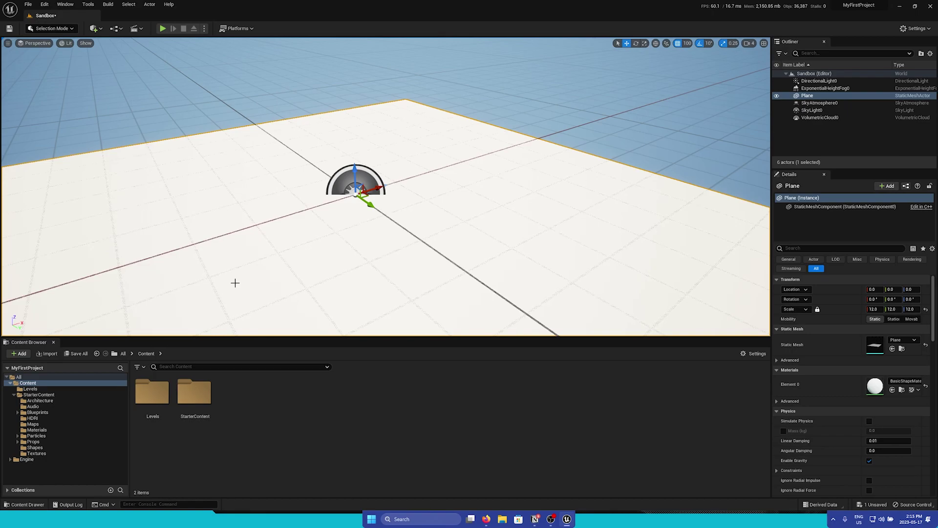
# Step: Open StarterContent, then its Props folder showing SM_Chair, SM_Couch and SM_TableRound
pyautogui.doubleClick(205, 402)
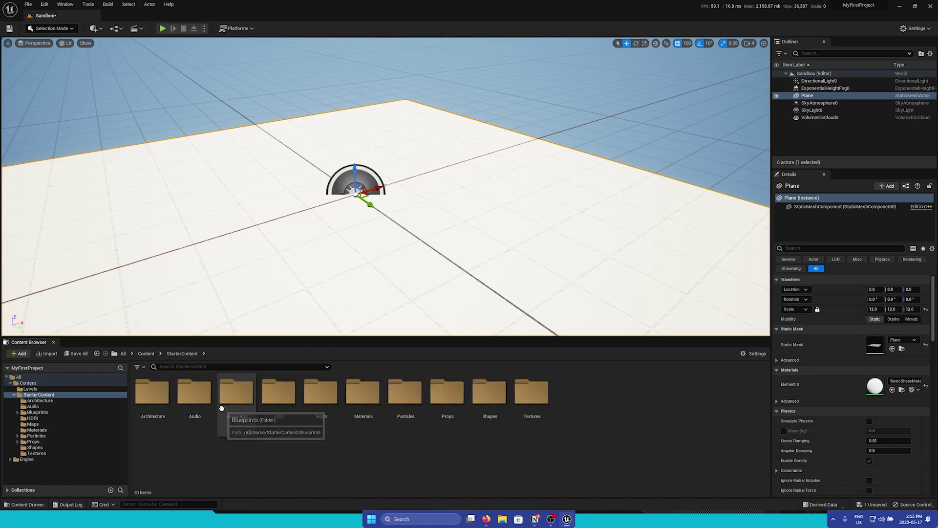
pyautogui.doubleClick(451, 416)
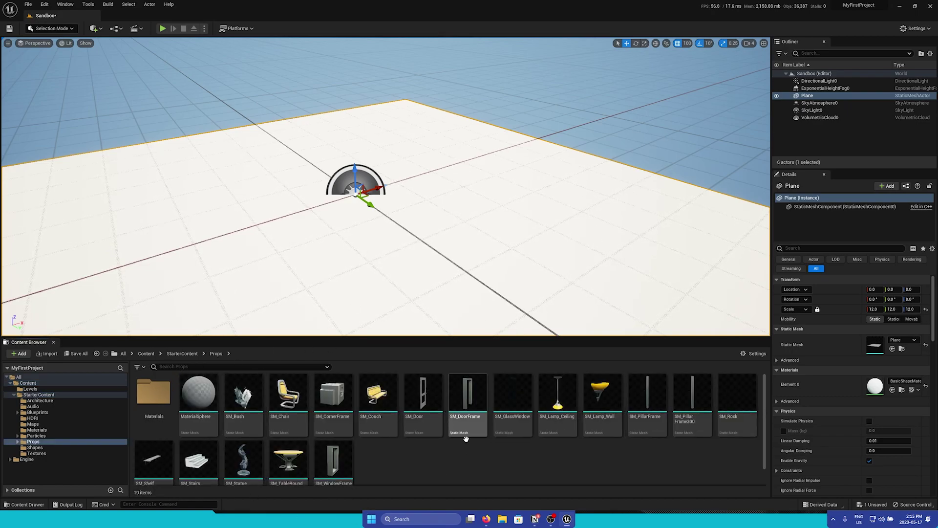
pyautogui.scroll(-1, 447, 438)
pyautogui.scroll(1, 448, 438)
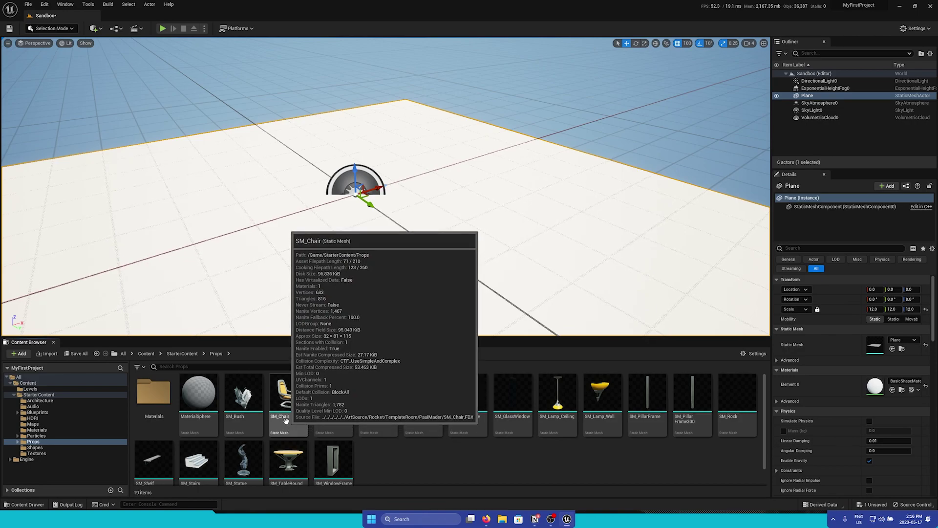
# Step: Drag SM_Chair onto the floor plane and scroll the Details panel toward Collision
pyautogui.moveTo(290, 432); pyautogui.dragTo(337, 228)
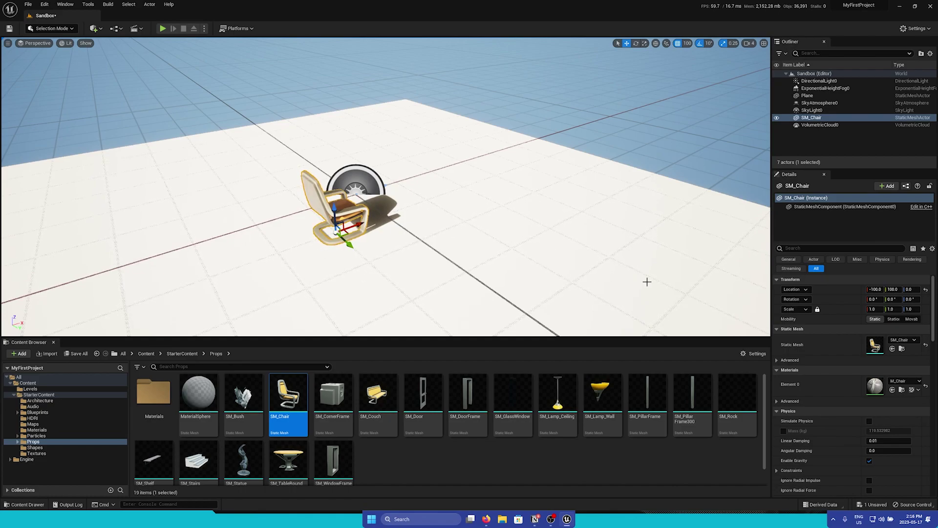
pyautogui.scroll(-8, 831, 401)
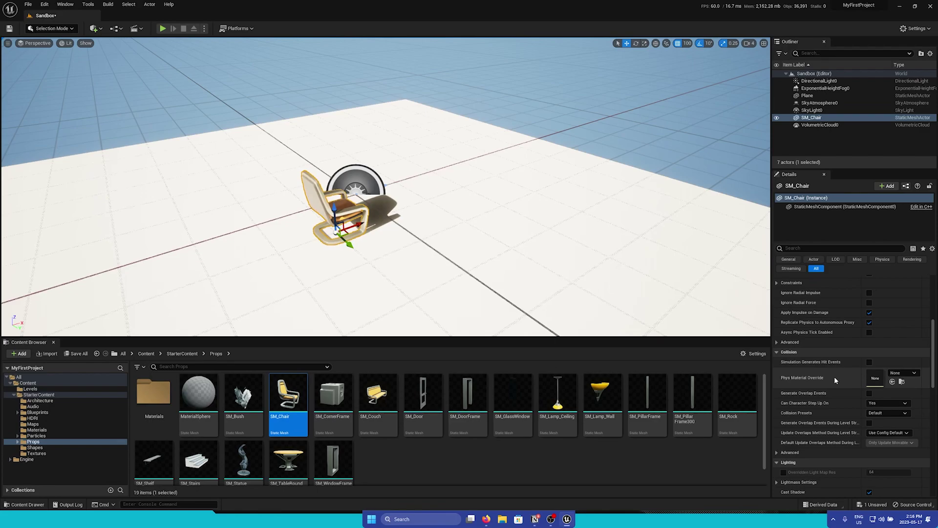
# Step: Play-test the level flying around the chair, then set the chair's Collision Presets to NoCollision
pyautogui.click(162, 28)
pyautogui.press('w')
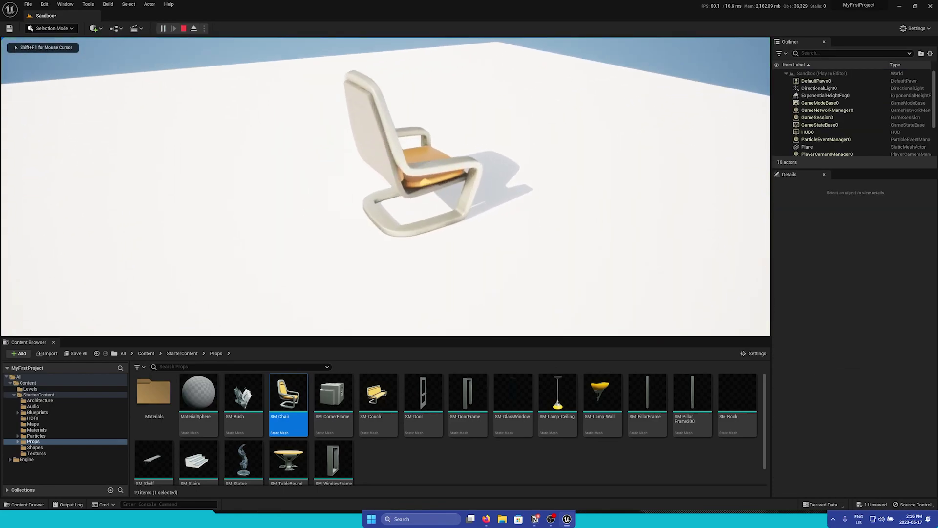
pyautogui.press('s')
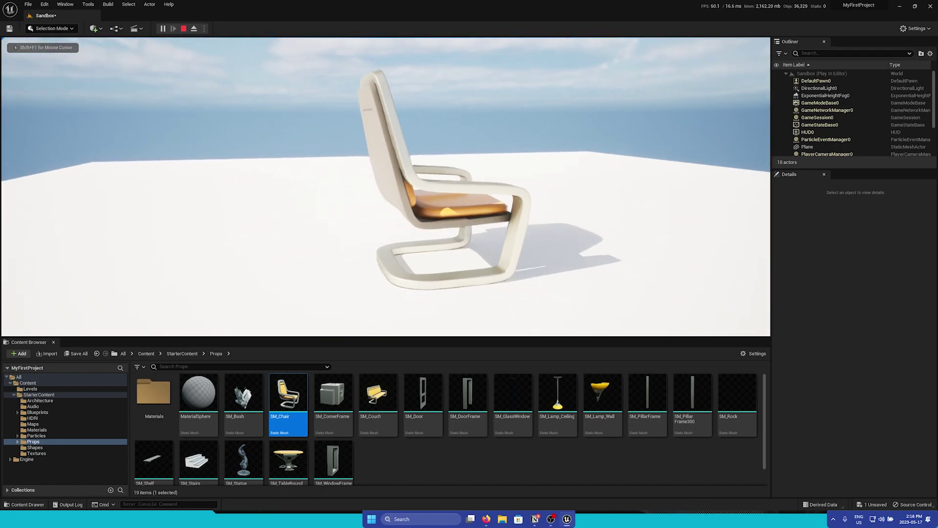
pyautogui.press('d')
pyautogui.press('w')
pyautogui.press('s')
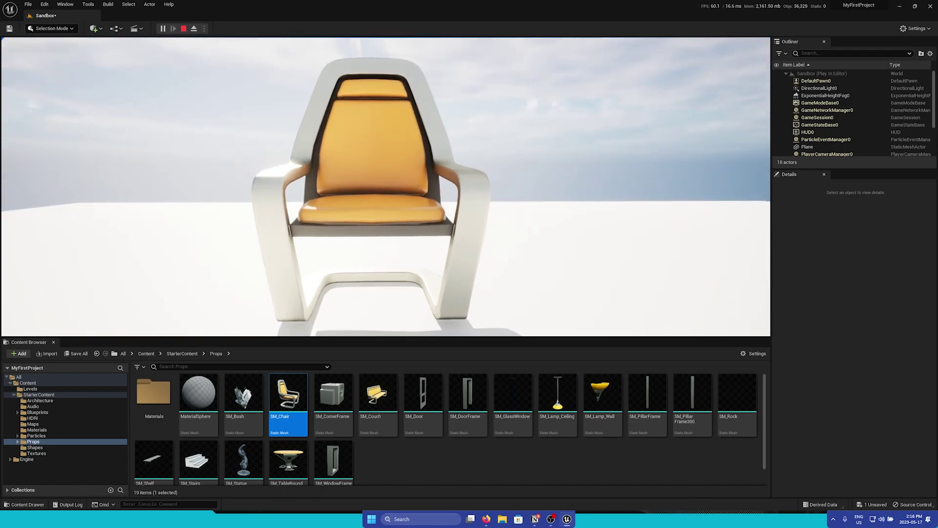
pyautogui.press('w')
pyautogui.press('s')
pyautogui.press('Escape')
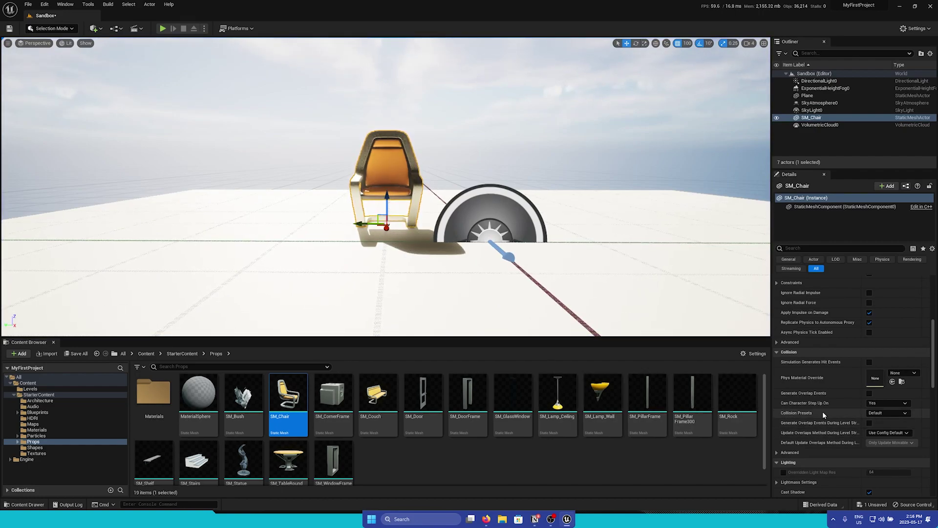
pyautogui.click(882, 414)
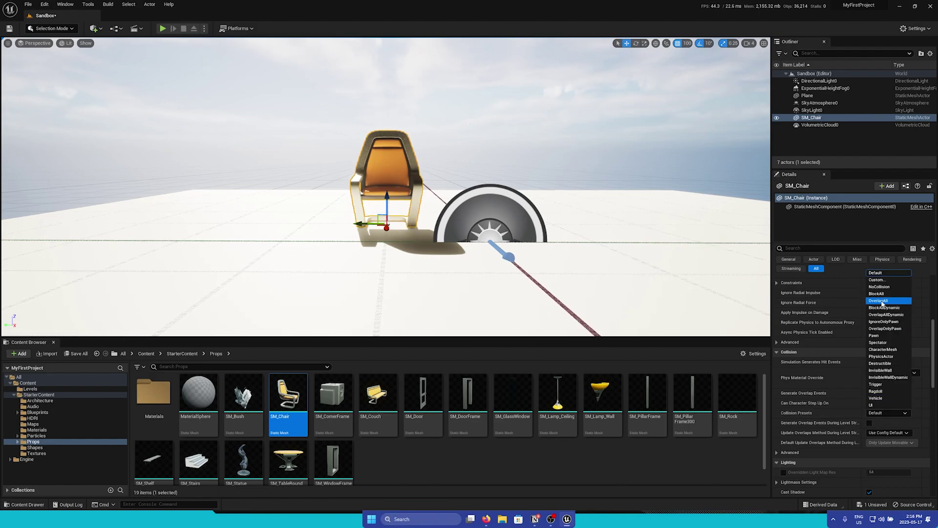
pyautogui.click(882, 286)
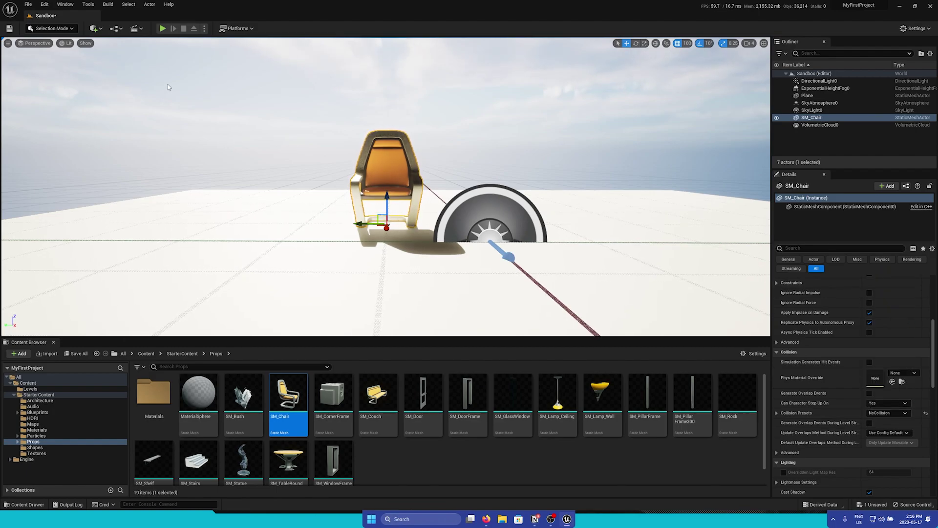
# Step: Start Play In Editor again to test the NoCollision chair
pyautogui.click(164, 27)
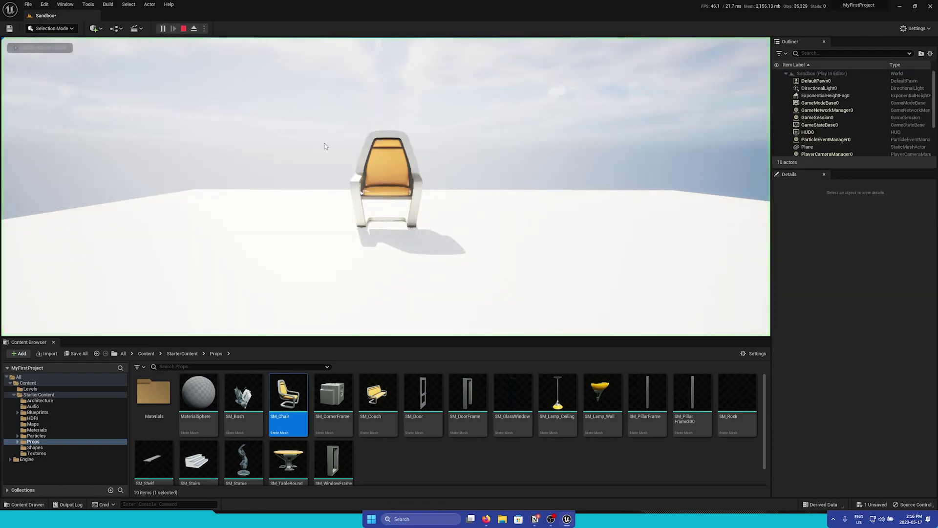